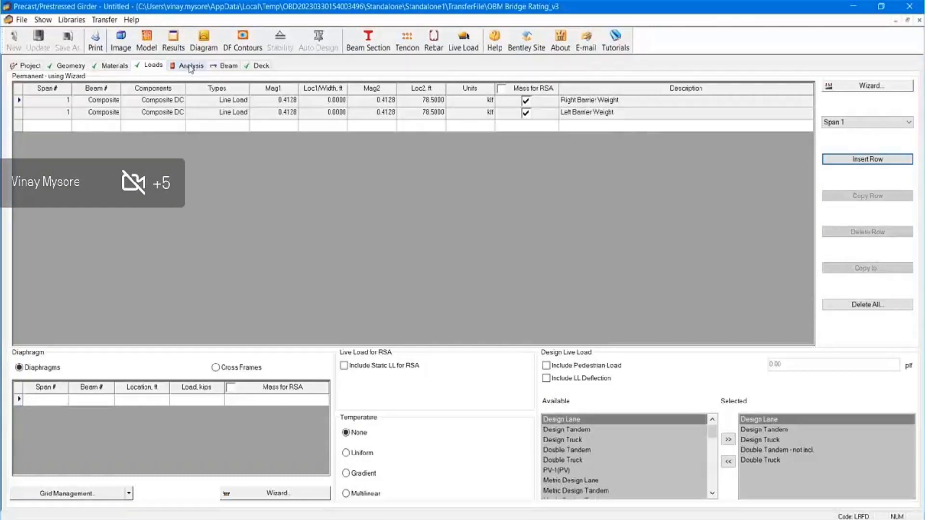
Check Double Tandem (not incl. live load), run the bridge analysis, then show span 01 beam 1 design
click(775, 451)
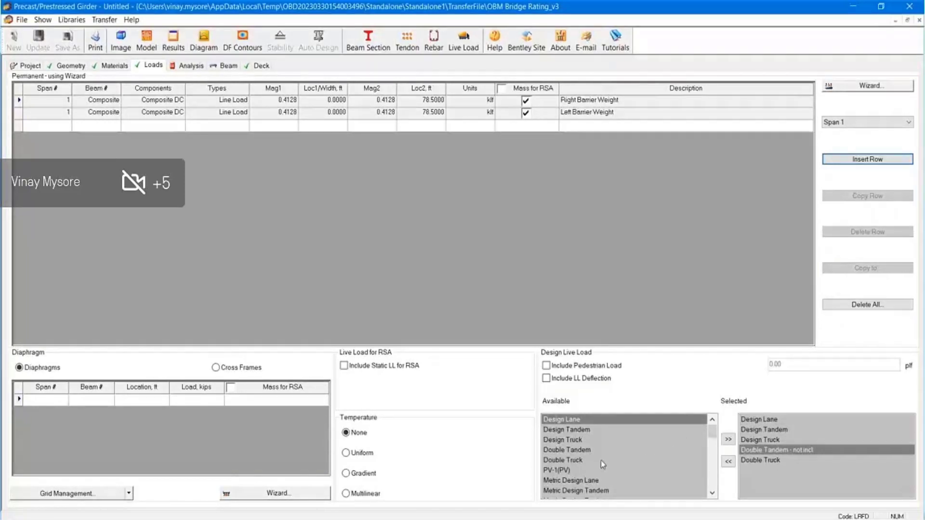
click(197, 65)
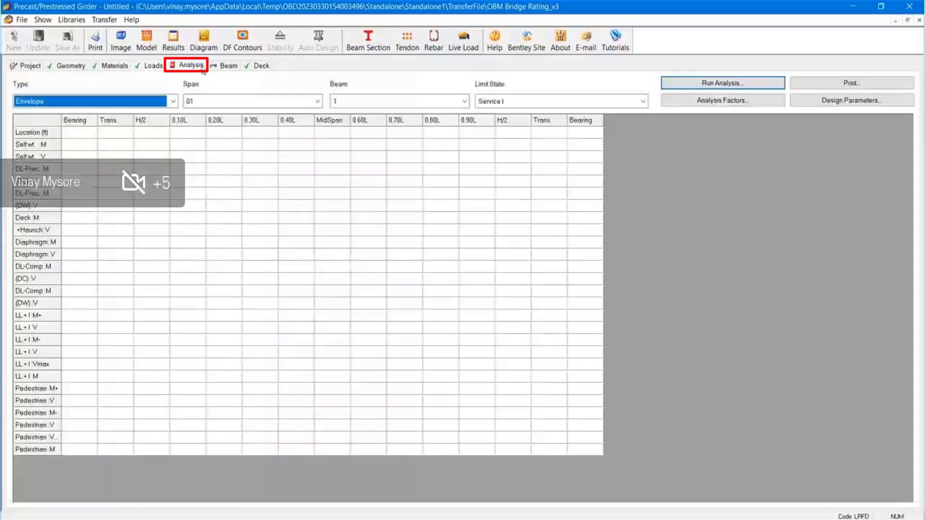
click(689, 85)
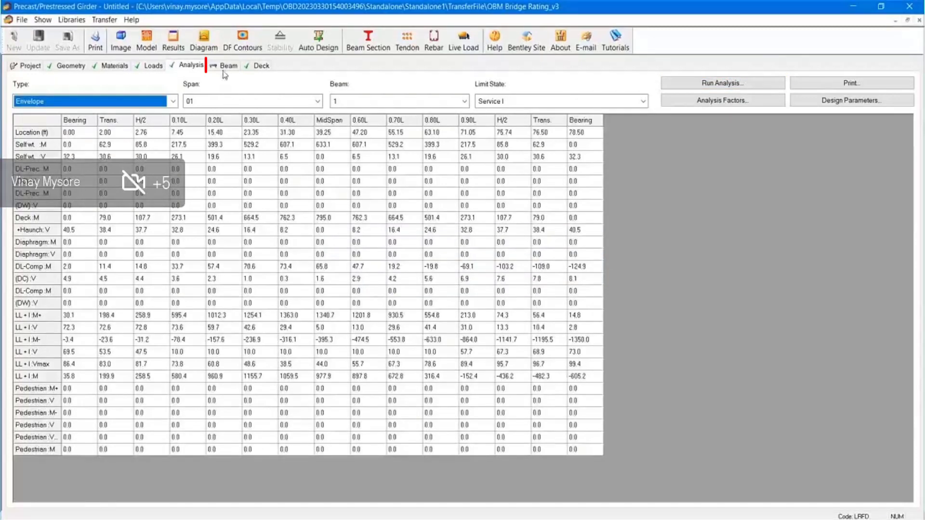
click(225, 66)
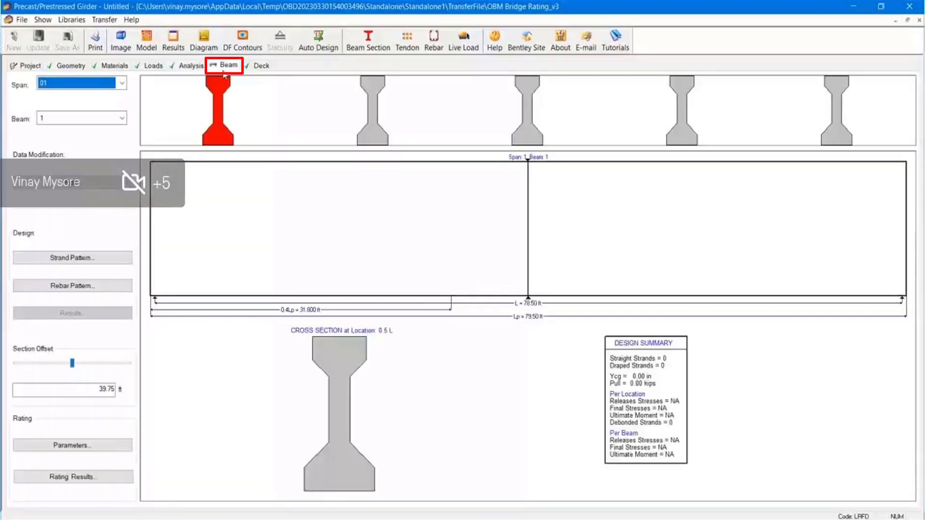
Auto-design a 30-strand pattern for beam 1 with the draped row made straight
click(89, 258)
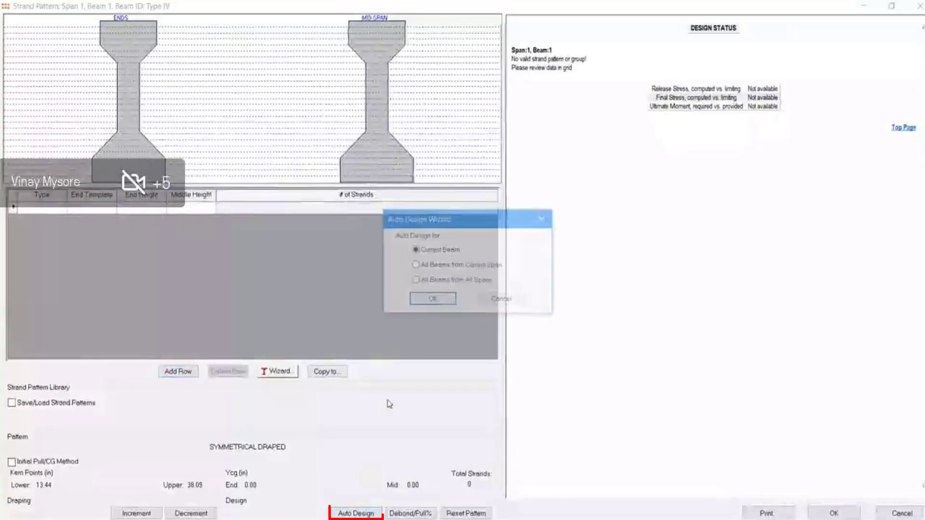
click(431, 301)
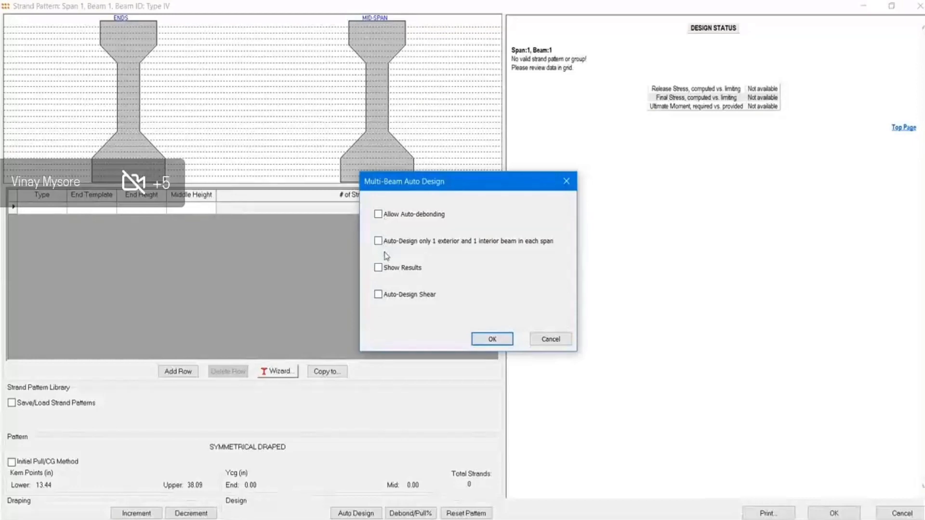
click(491, 339)
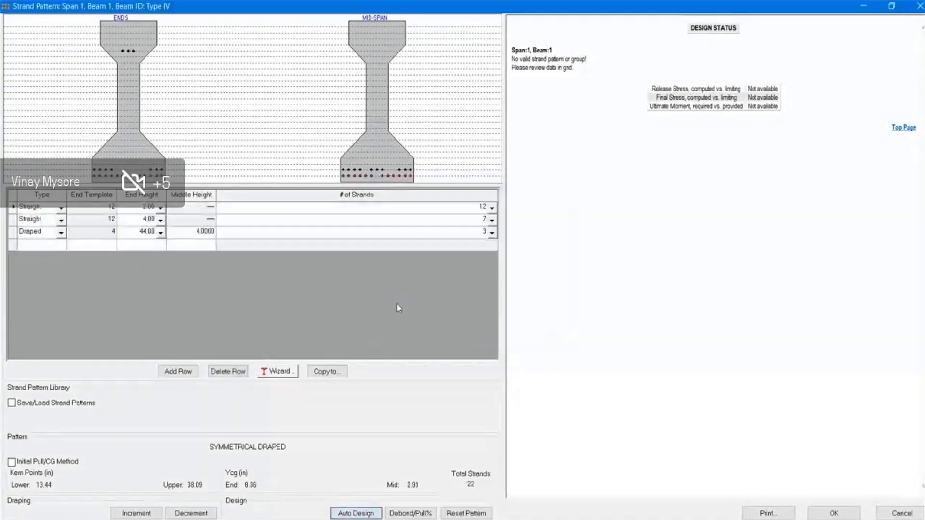
scroll(637, 374, down, 10)
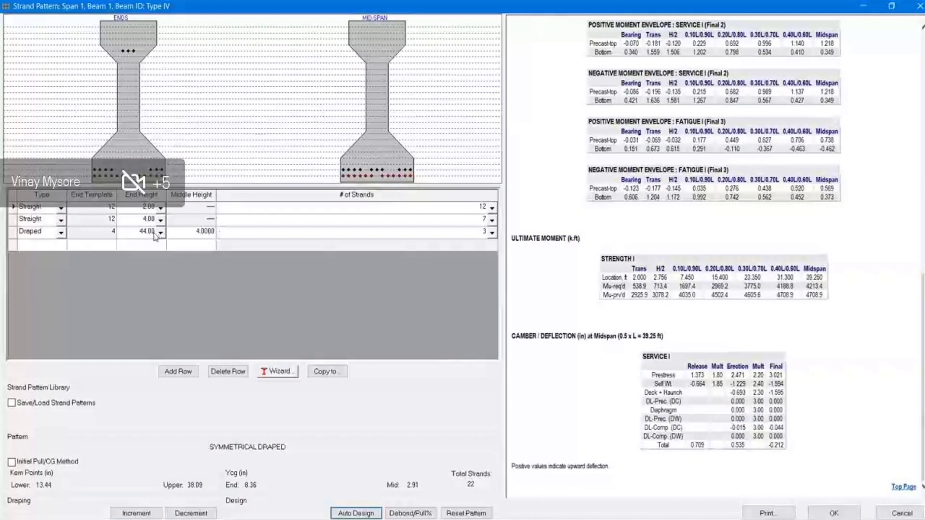
click(34, 232)
click(31, 241)
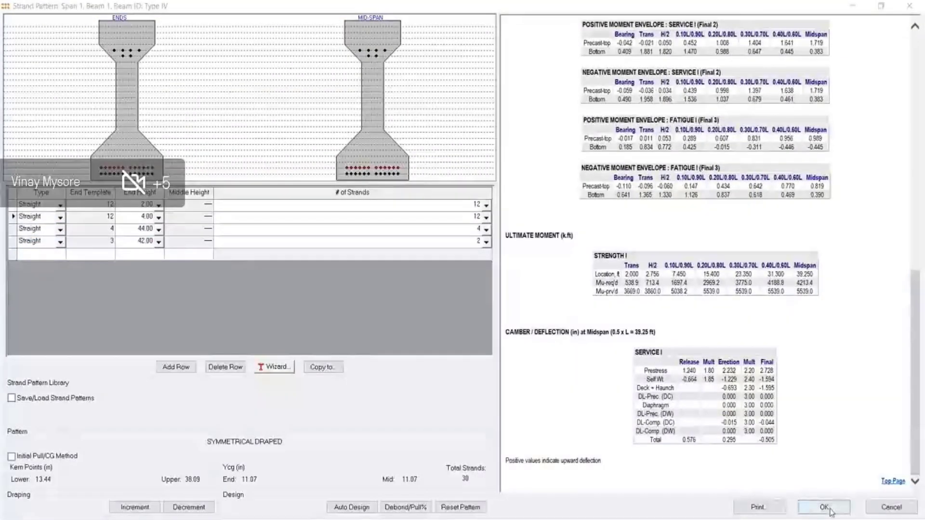
Copy the strand pattern to all spans and beams, overwriting existing patterns, and accept it
click(322, 368)
click(416, 266)
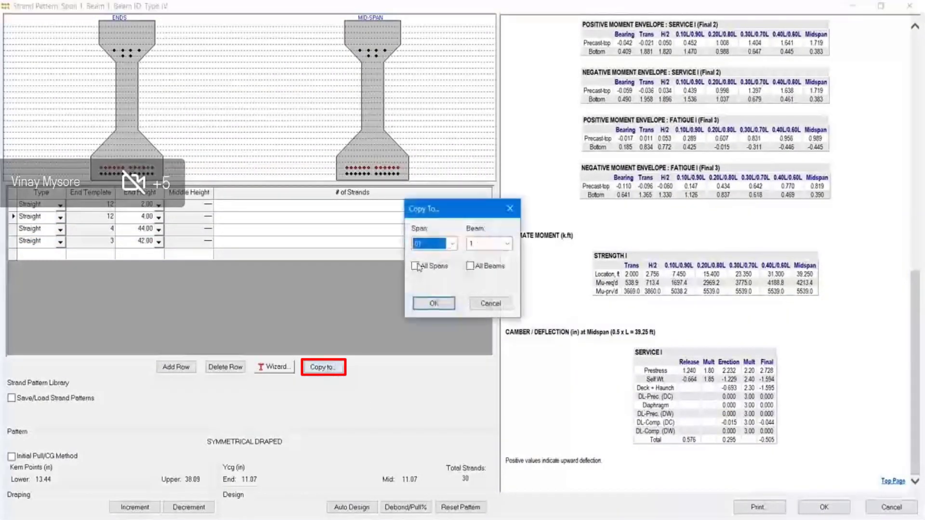
click(435, 303)
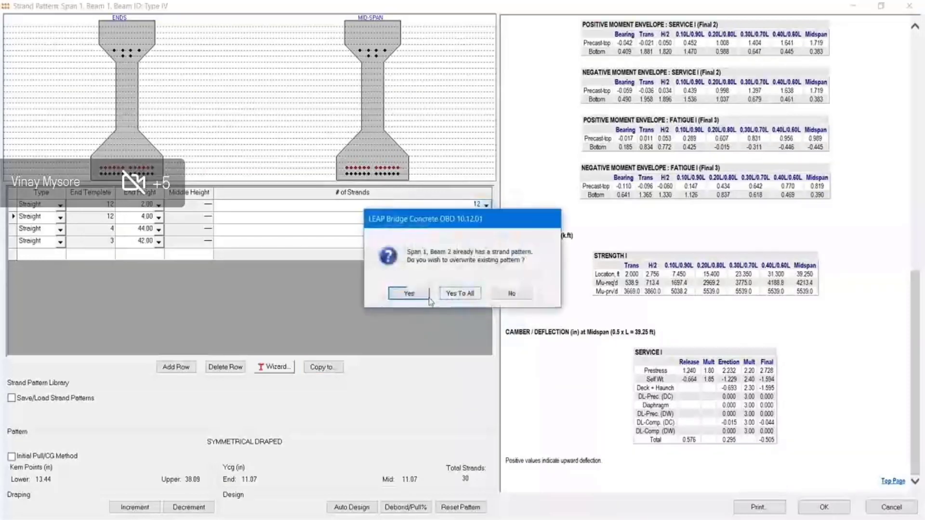
click(457, 294)
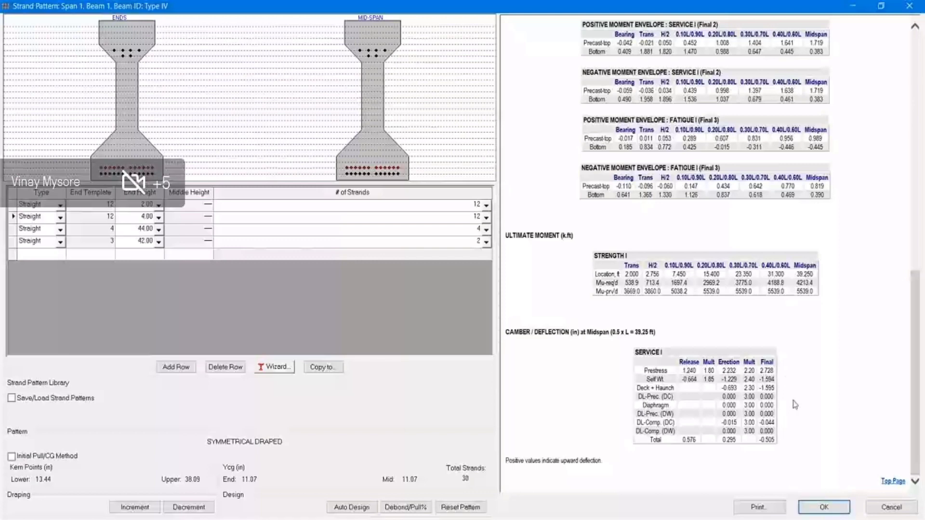
click(819, 507)
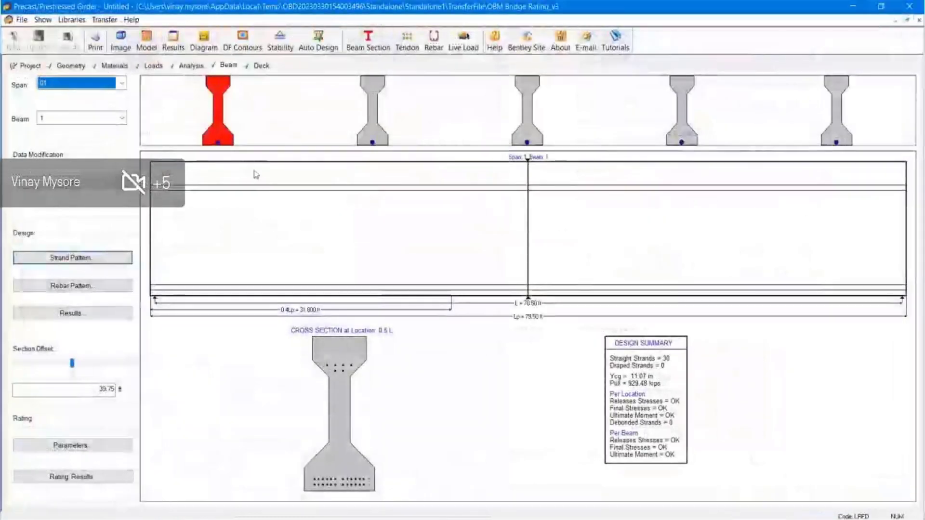
Auto-design US#5[M16] stirrups for beam 1 and copy them to all spans and beams
click(83, 285)
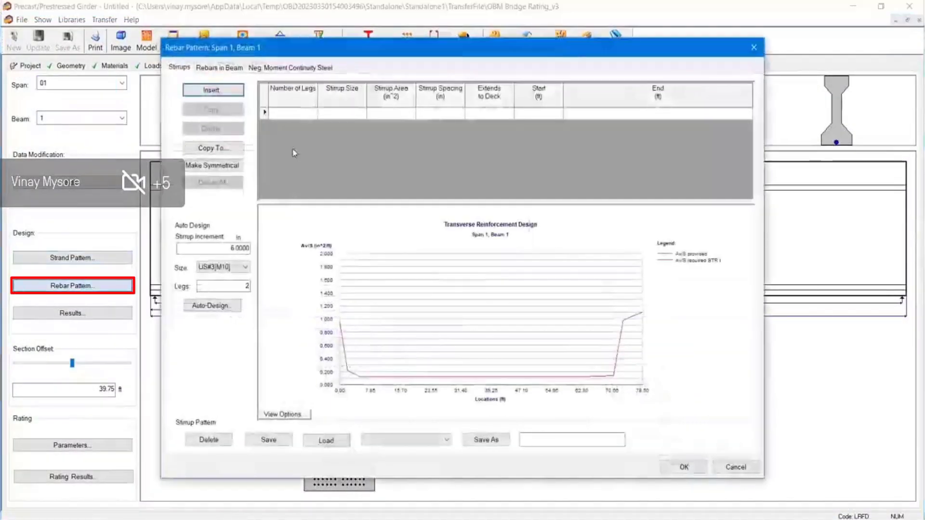
click(228, 268)
click(219, 294)
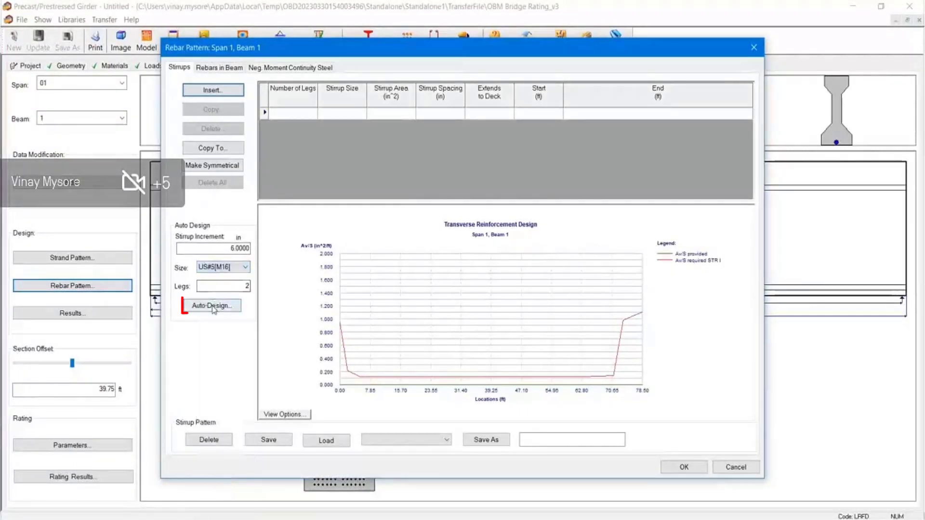
click(212, 305)
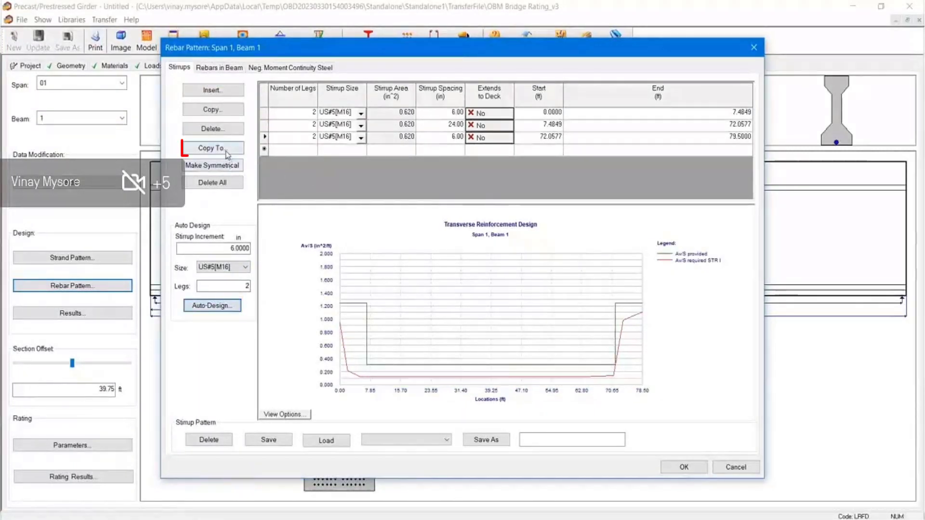
click(212, 148)
click(433, 266)
click(469, 266)
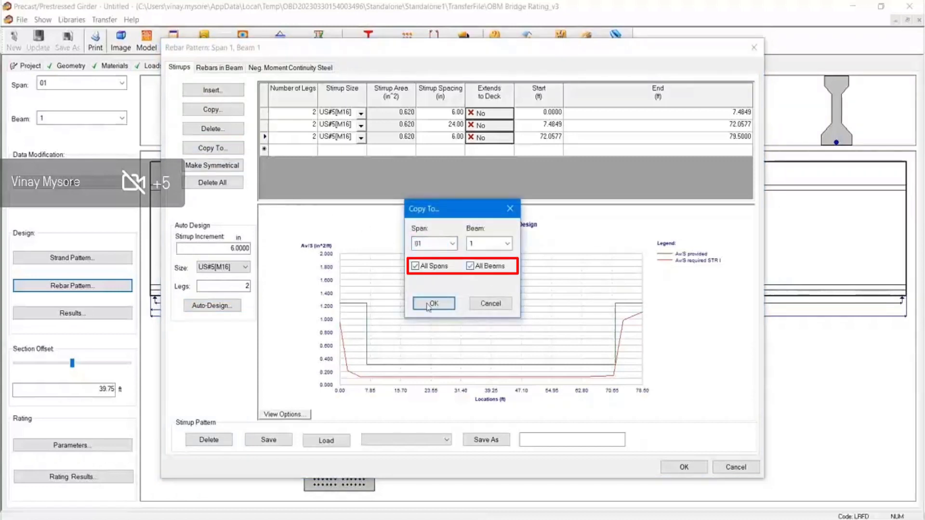
click(434, 303)
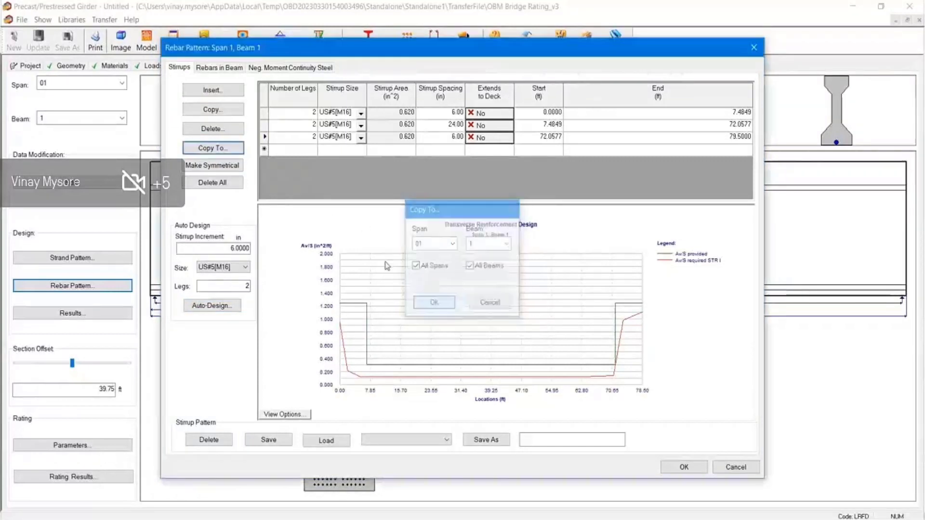
Add two rows of 7 US#7[M22] negative-moment continuity bars, copy to all beams, and accept
click(266, 68)
click(215, 88)
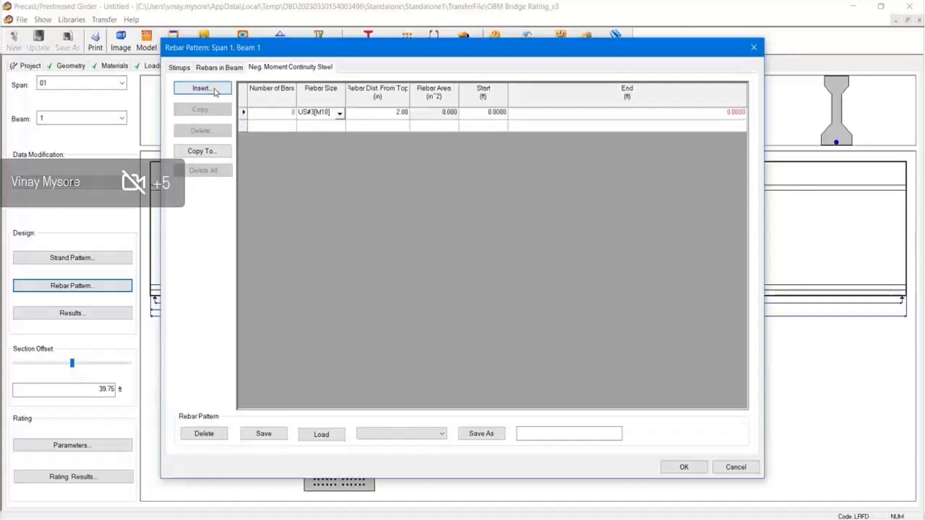
click(216, 89)
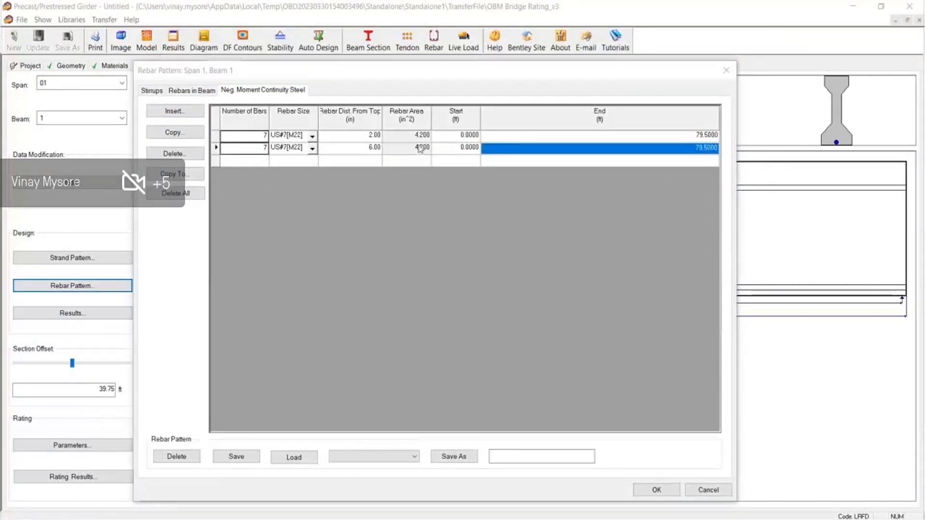
click(188, 176)
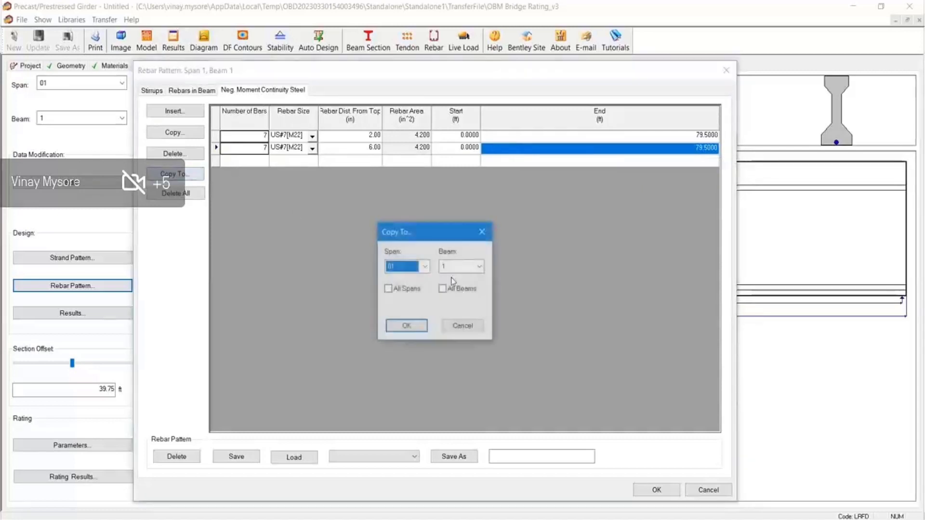
click(420, 291)
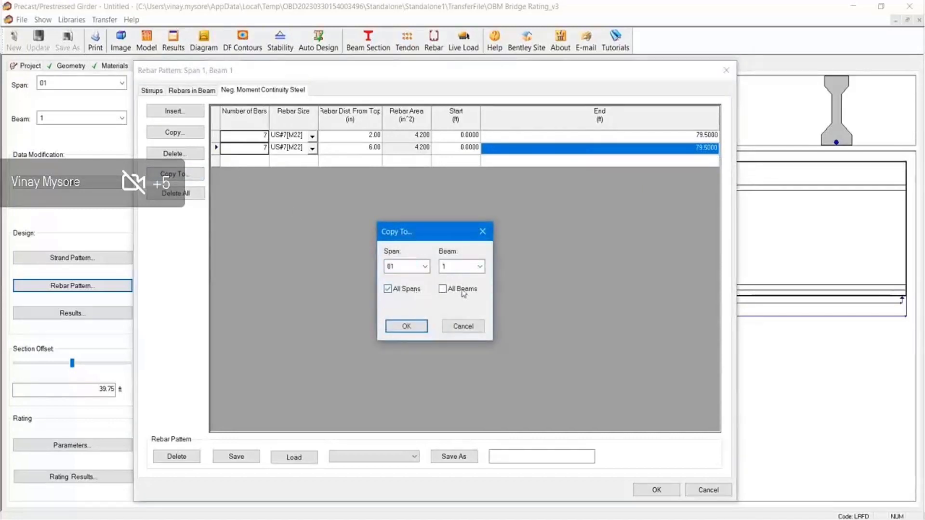
click(406, 327)
click(656, 490)
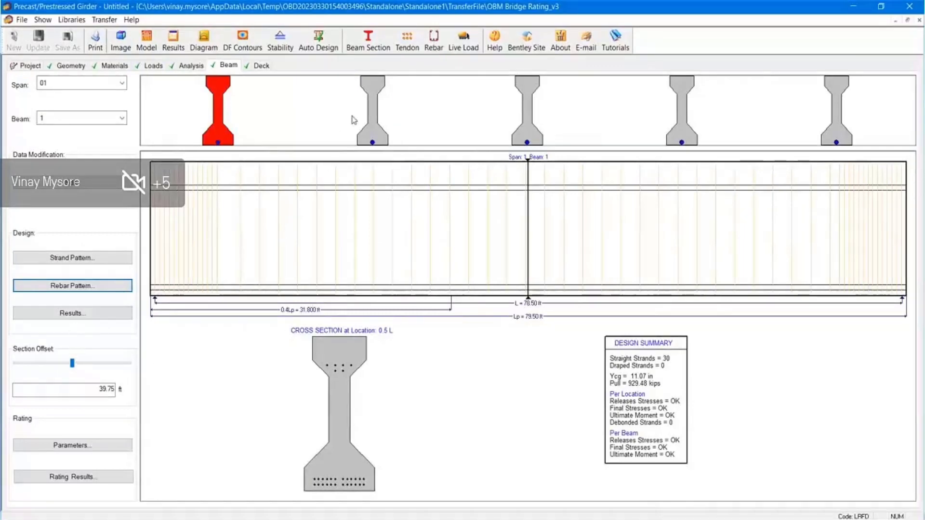
click(370, 116)
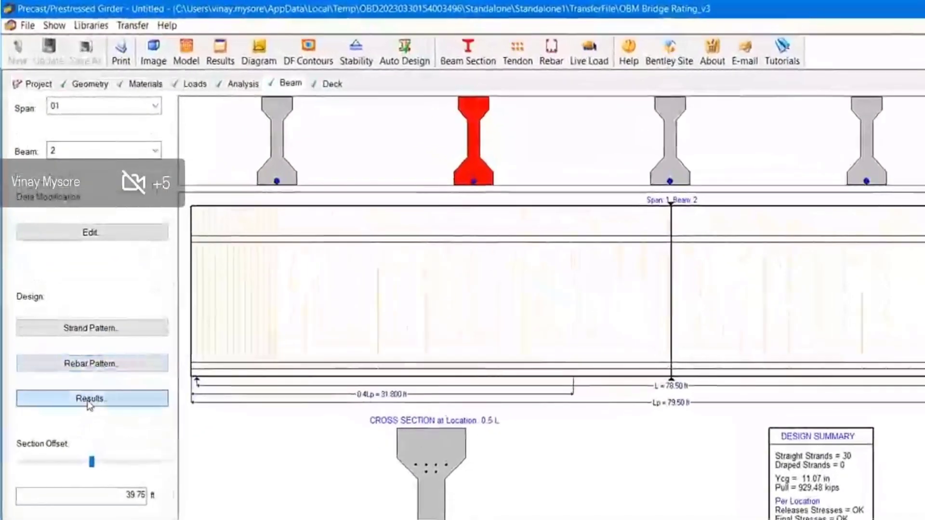
Preview span 01 beam 2 results reports, including positive envelope stresses, then open the rating parameters
click(89, 400)
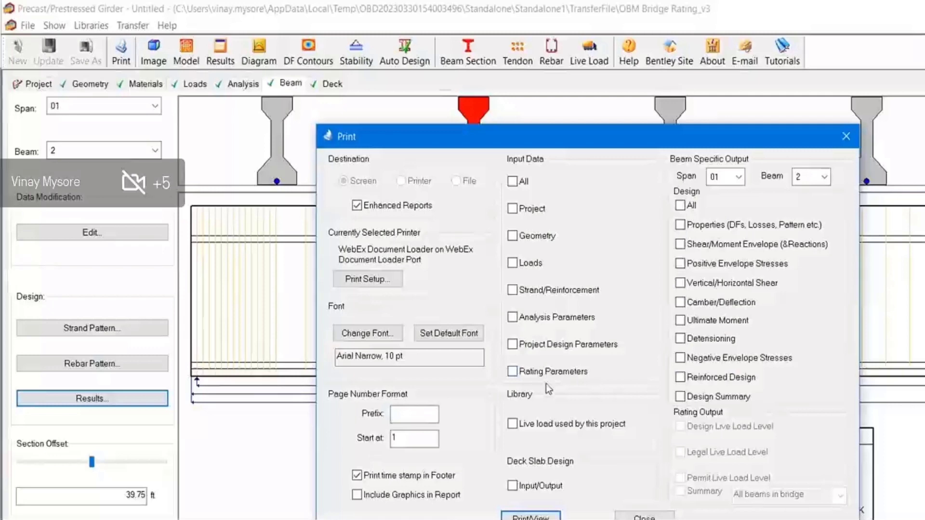
click(684, 323)
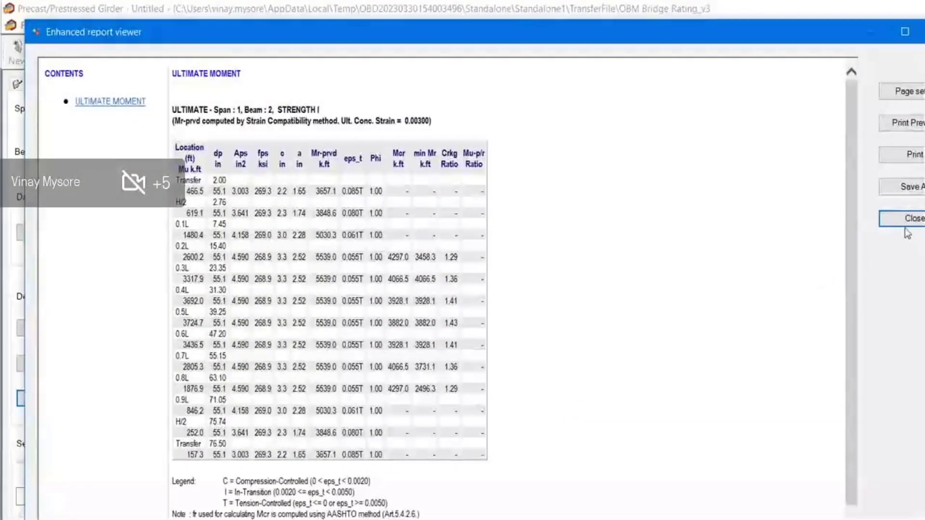
click(904, 220)
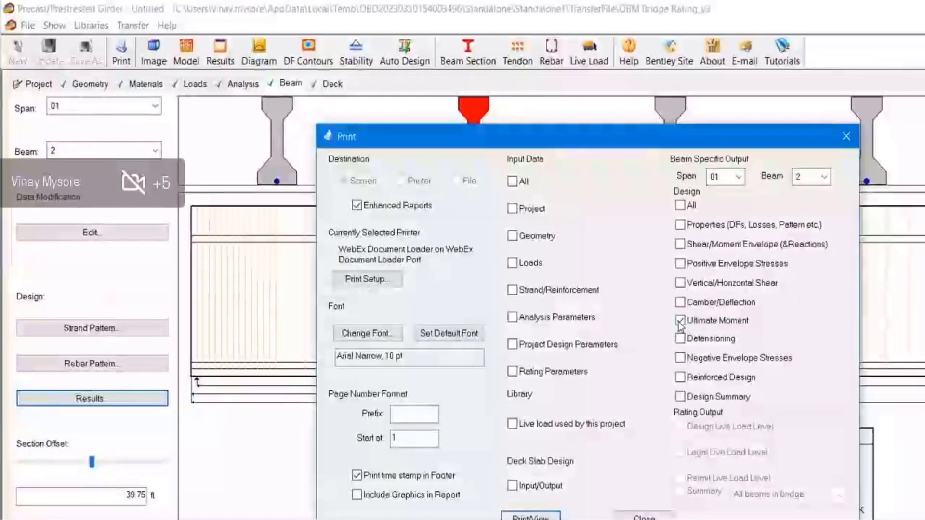
click(679, 321)
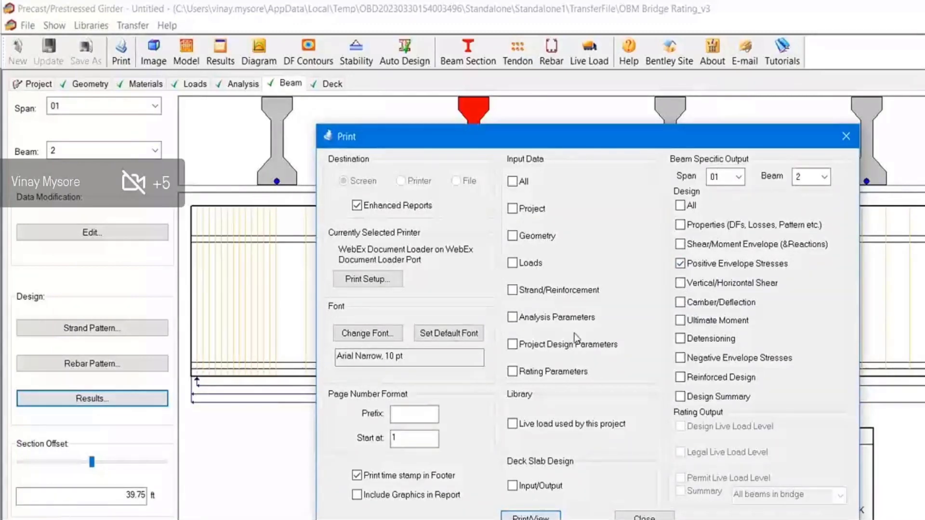
scroll(543, 390, down, 5)
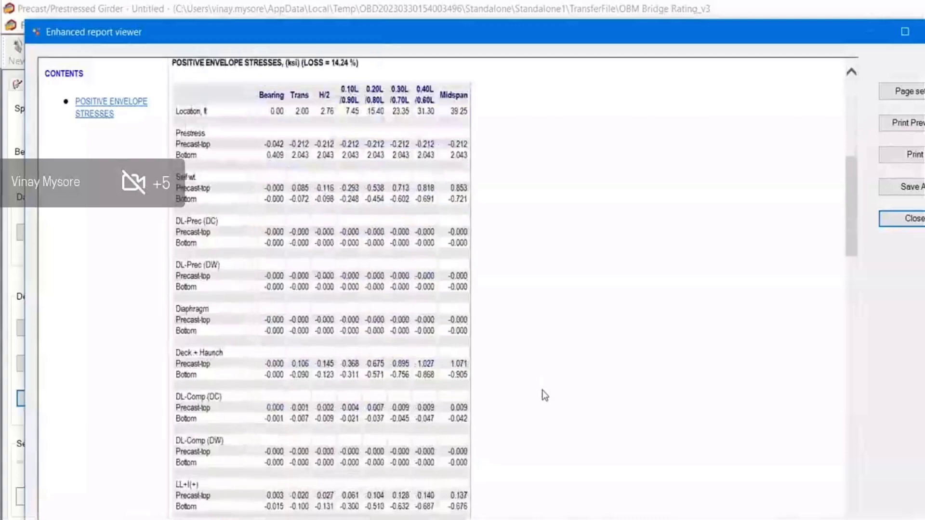
scroll(543, 392, up, 10)
click(897, 221)
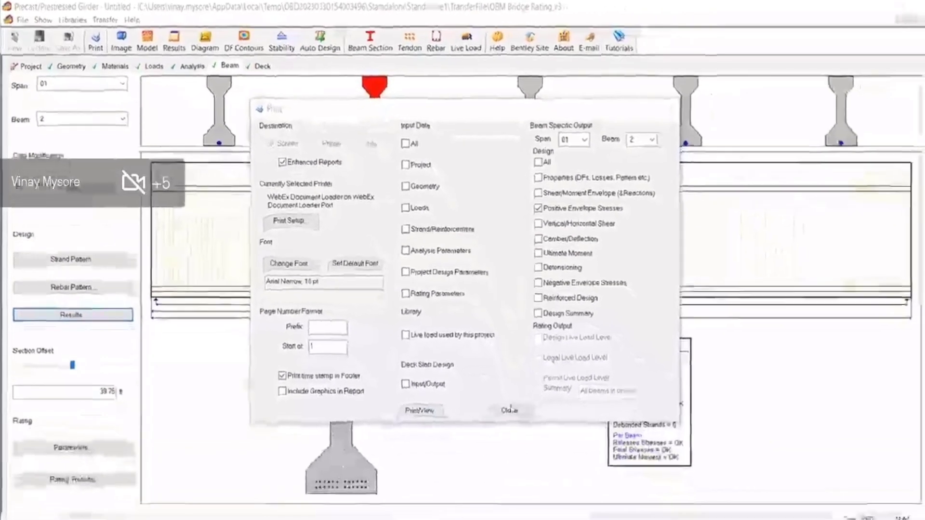
click(511, 412)
click(10, 507)
Rate for HL93 Design Load, 3 Legal Load and the P11 permit, keeping Basic Report
drag(379, 91, 384, 110)
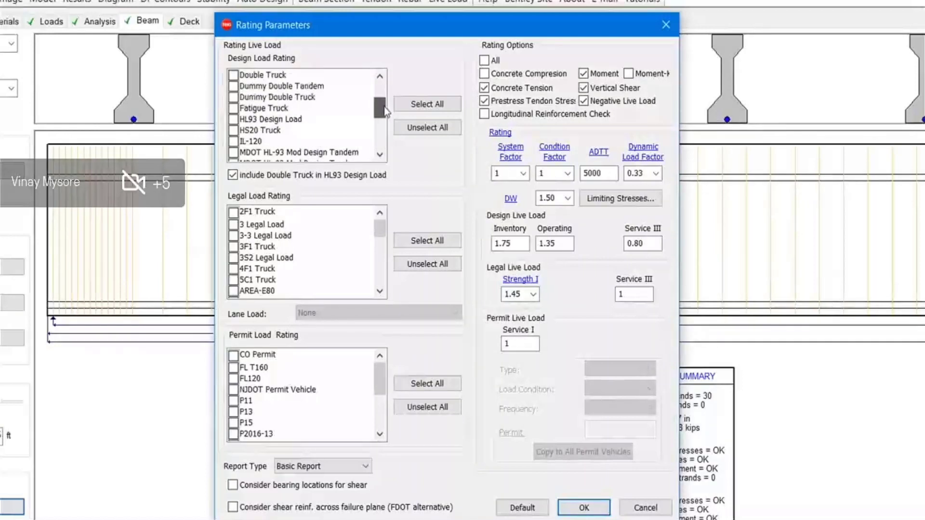
click(236, 119)
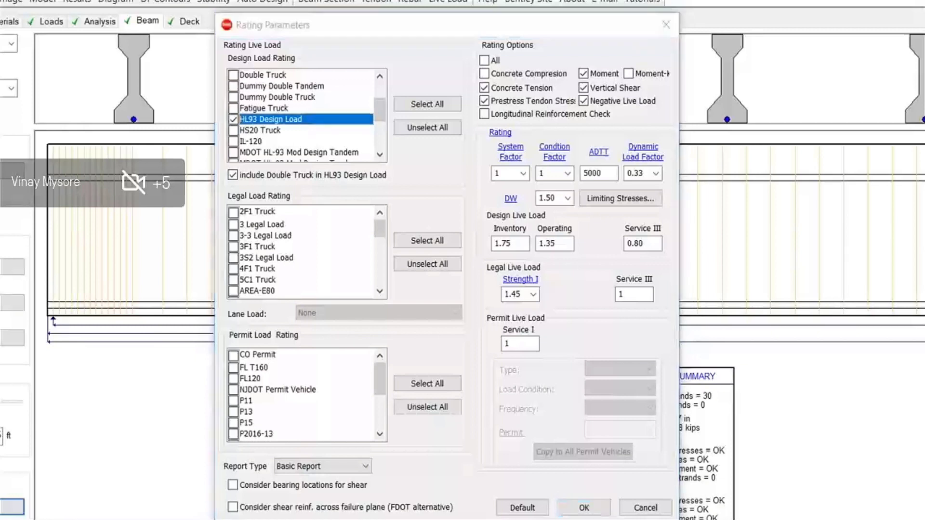
click(234, 224)
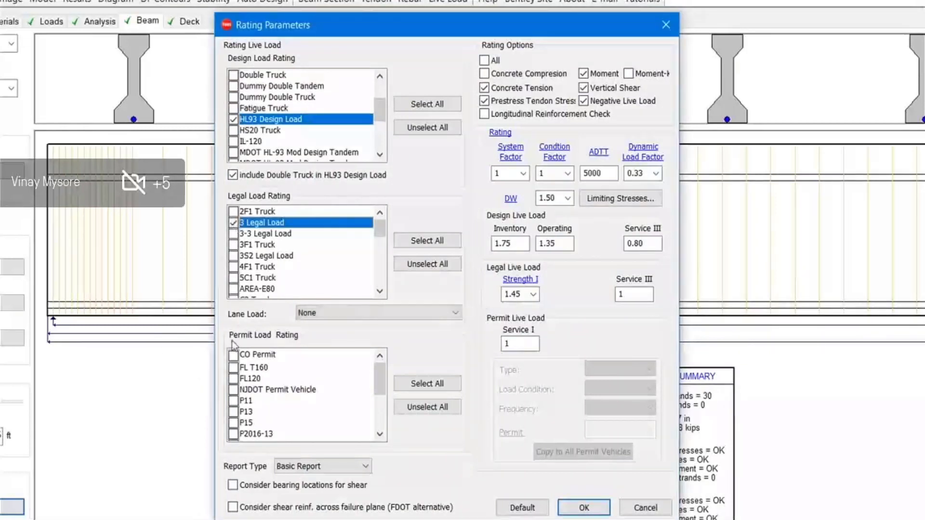
click(234, 408)
click(234, 410)
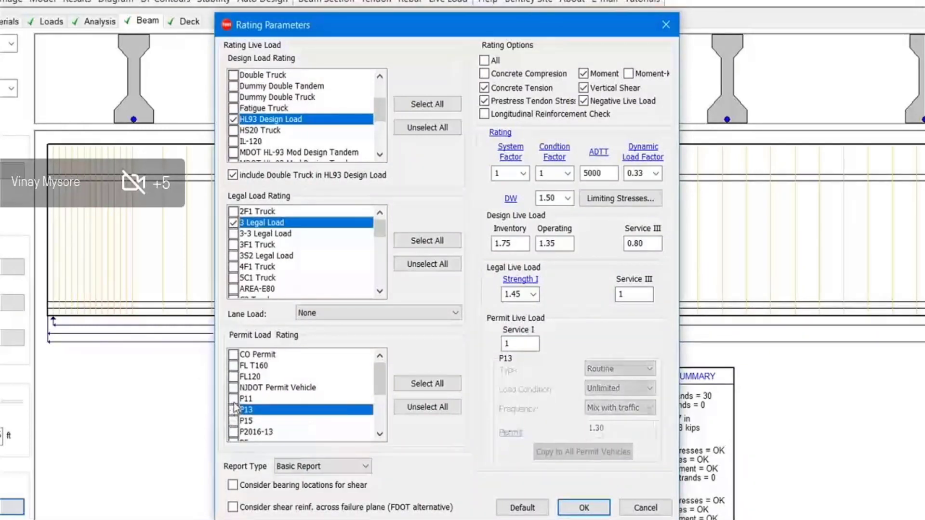
click(234, 399)
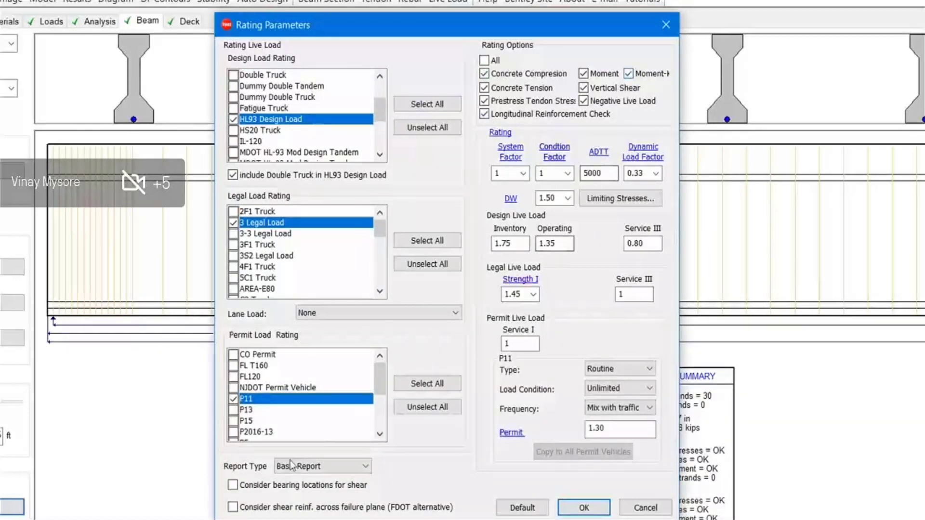
click(311, 466)
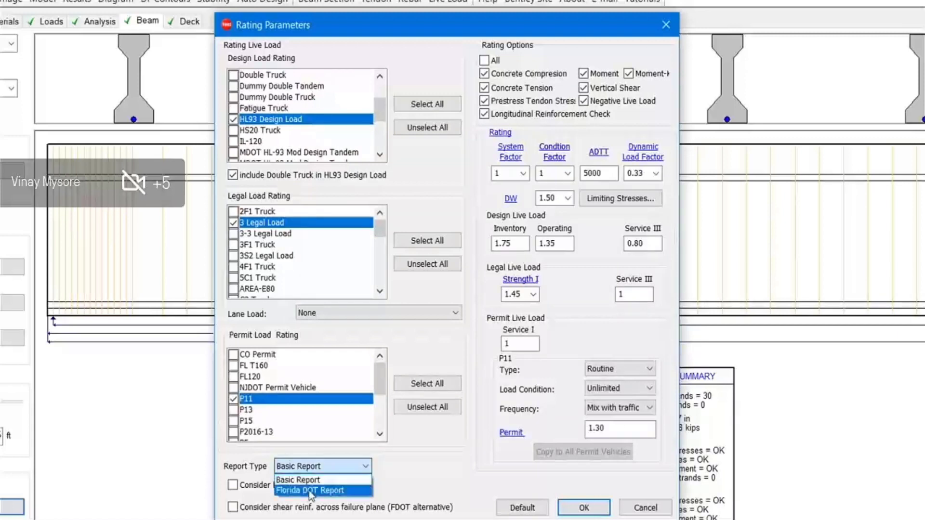
click(404, 456)
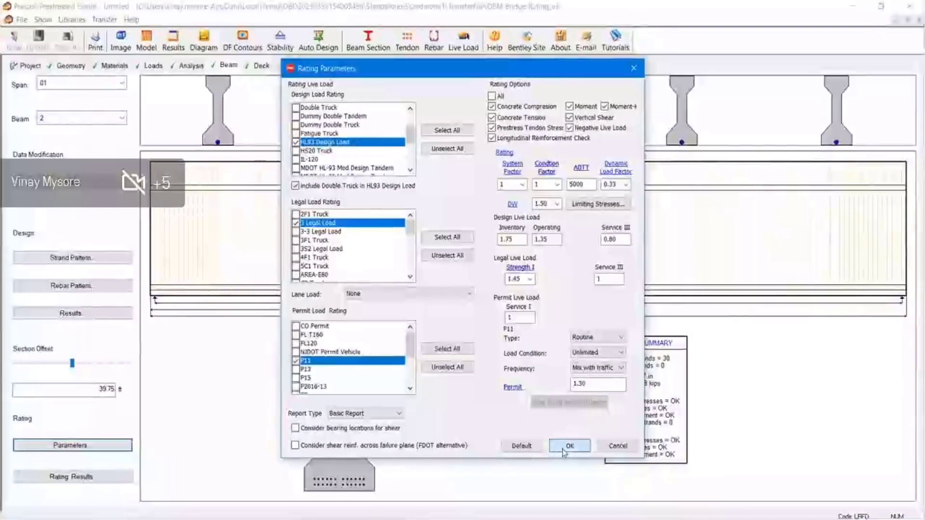
click(567, 447)
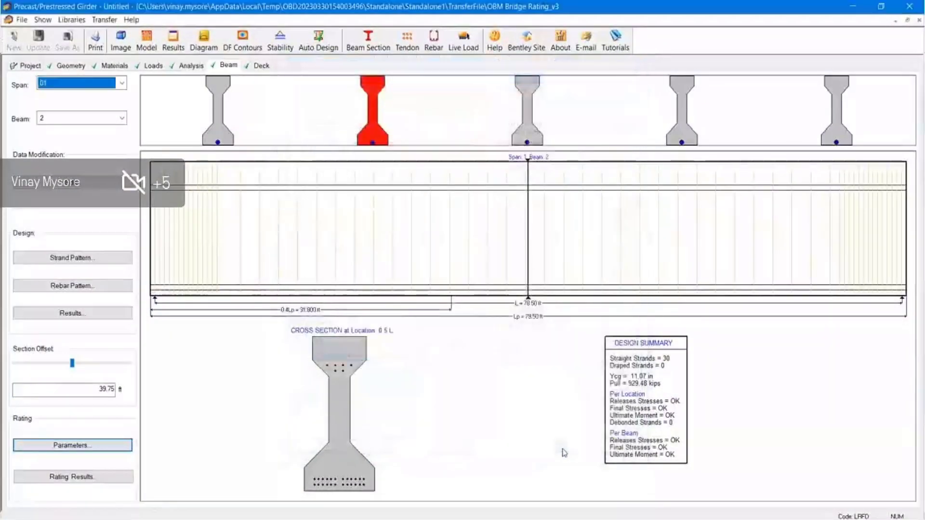
click(103, 478)
scroll(498, 303, down, 6)
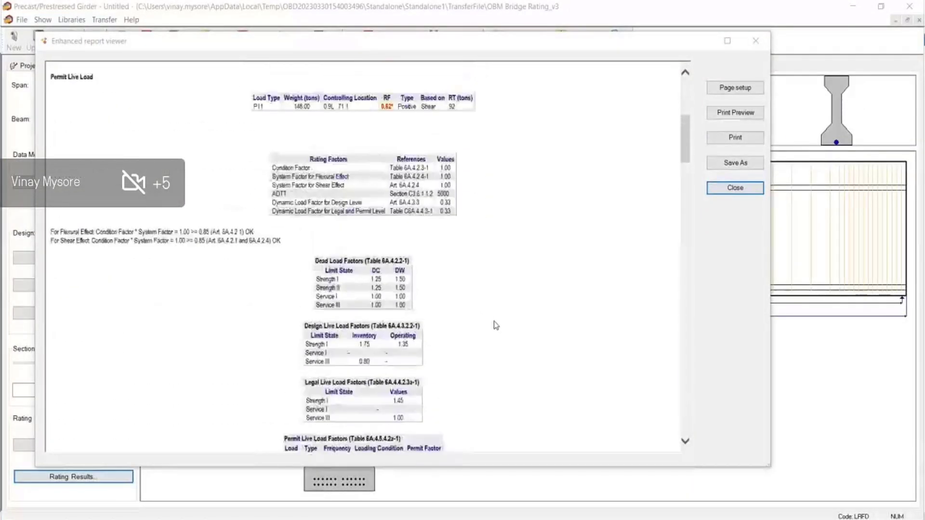
scroll(471, 386, down, 15)
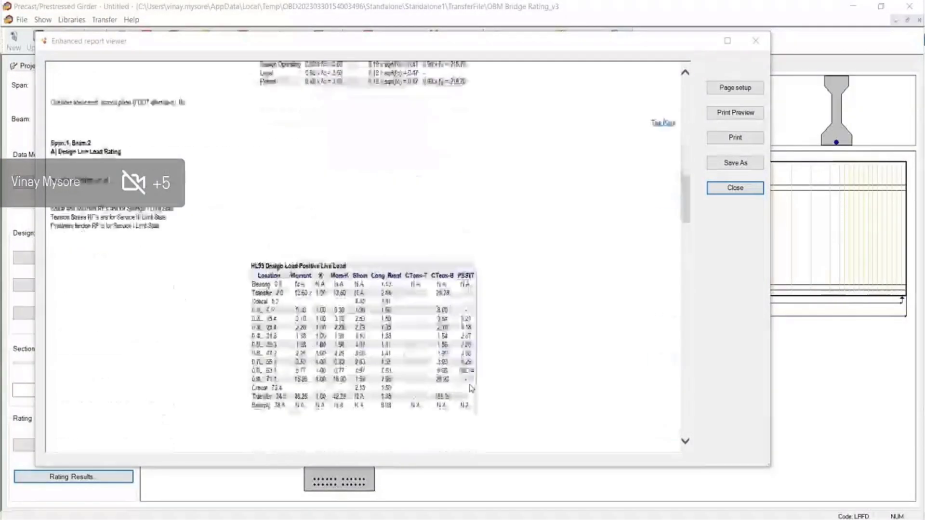
scroll(471, 389, down, 15)
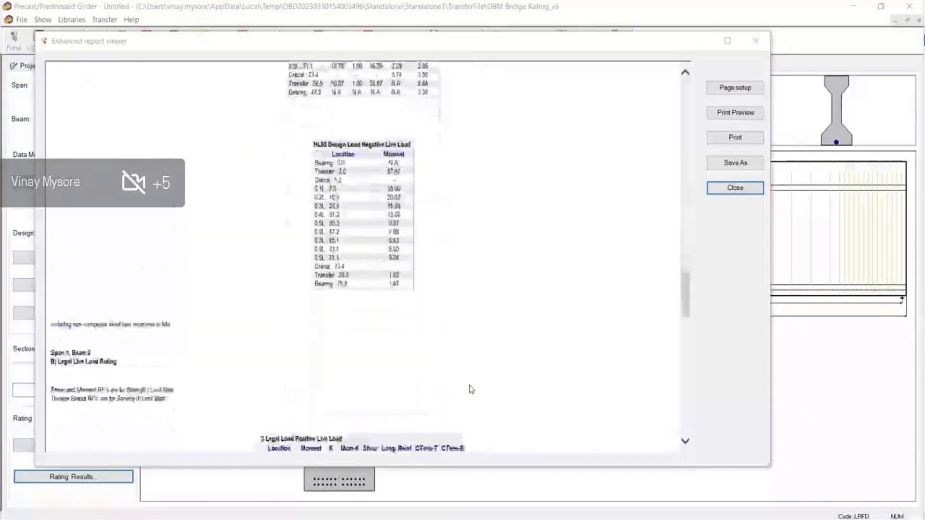
scroll(471, 389, down, 8)
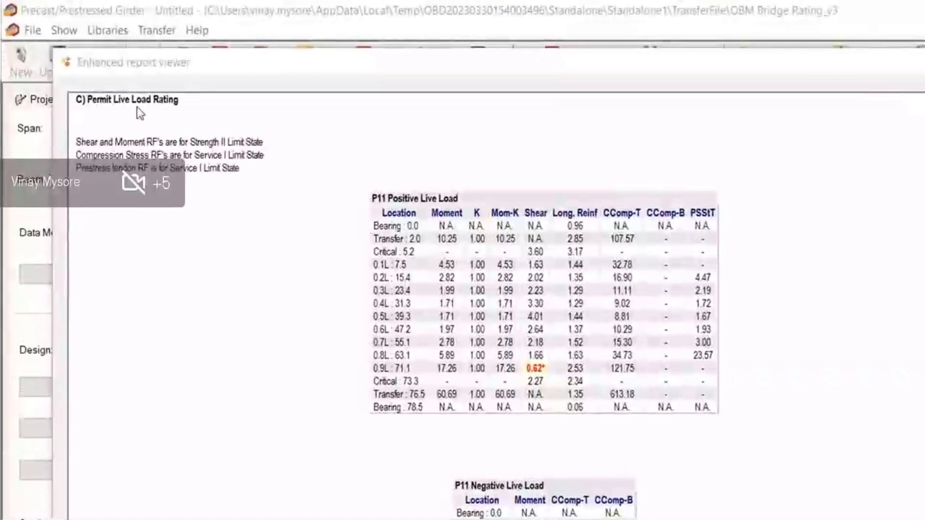
scroll(544, 384, down, 5)
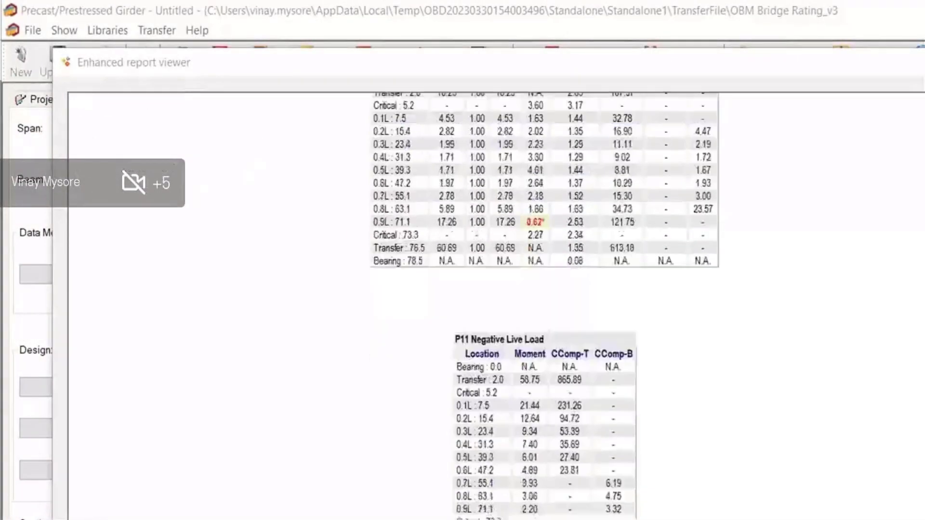
click(772, 47)
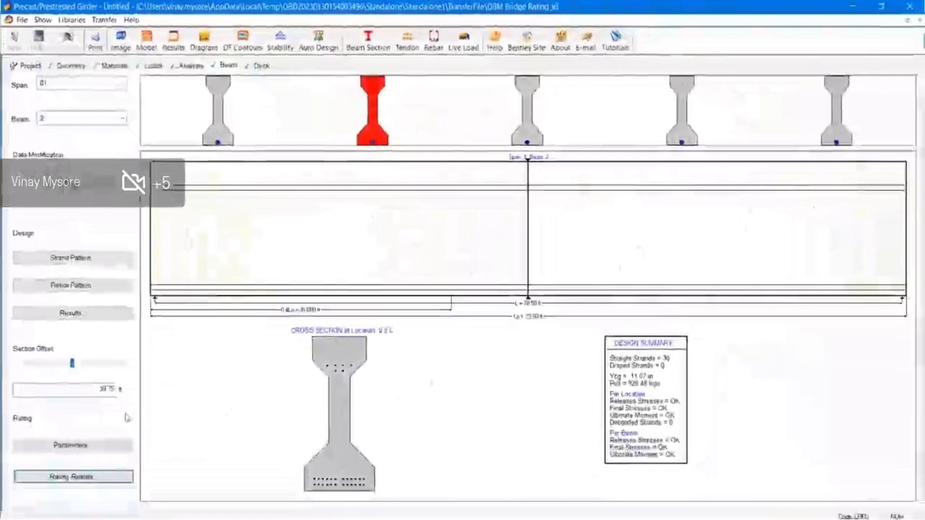
click(80, 445)
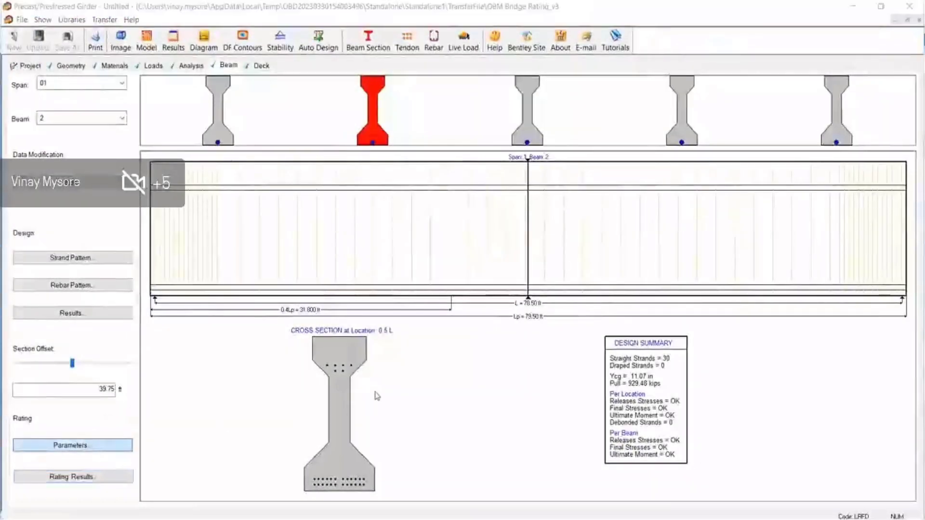
Rerun the rating as a Florida DOT Report with FDOT shear, giving P11 shear RF 1.35
click(366, 419)
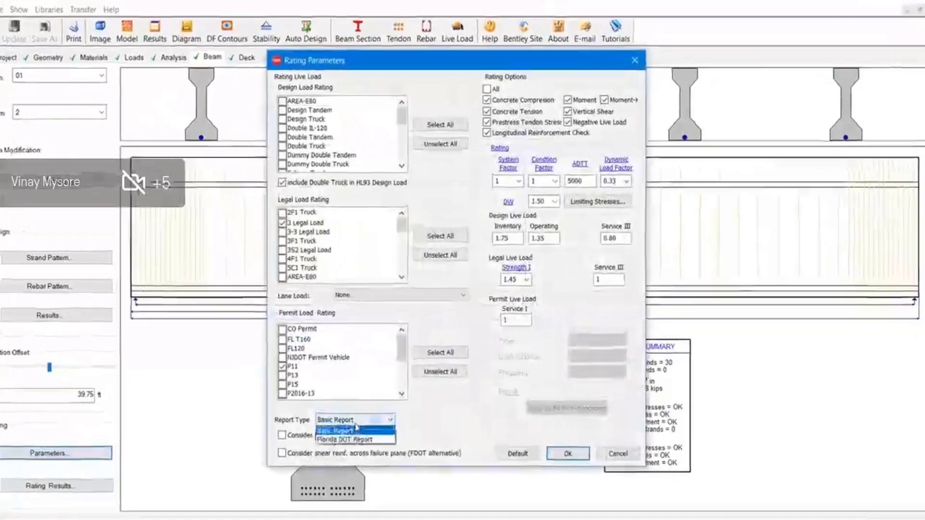
click(347, 440)
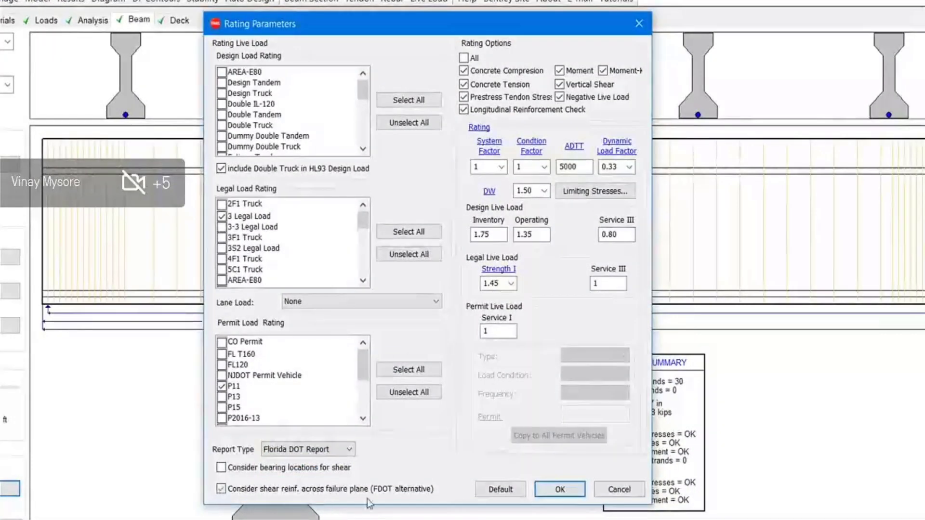
click(560, 489)
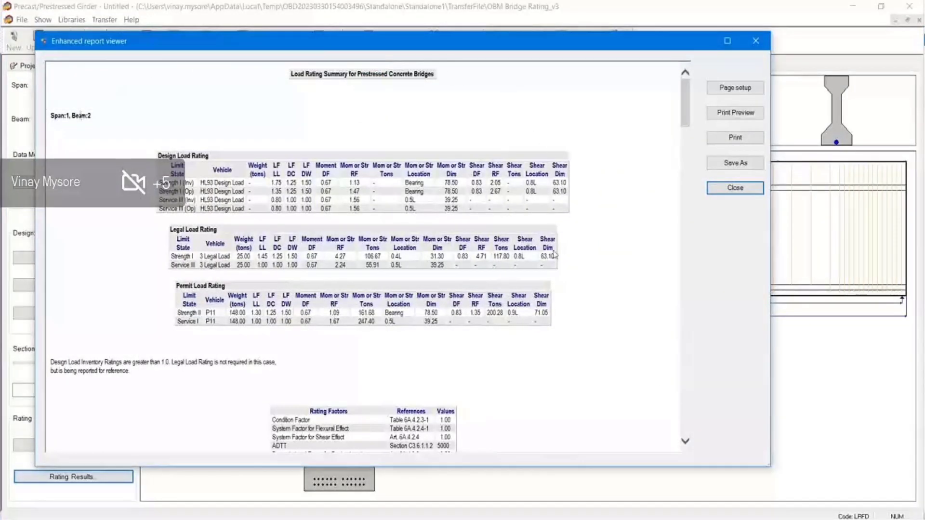
scroll(344, 350, down, 15)
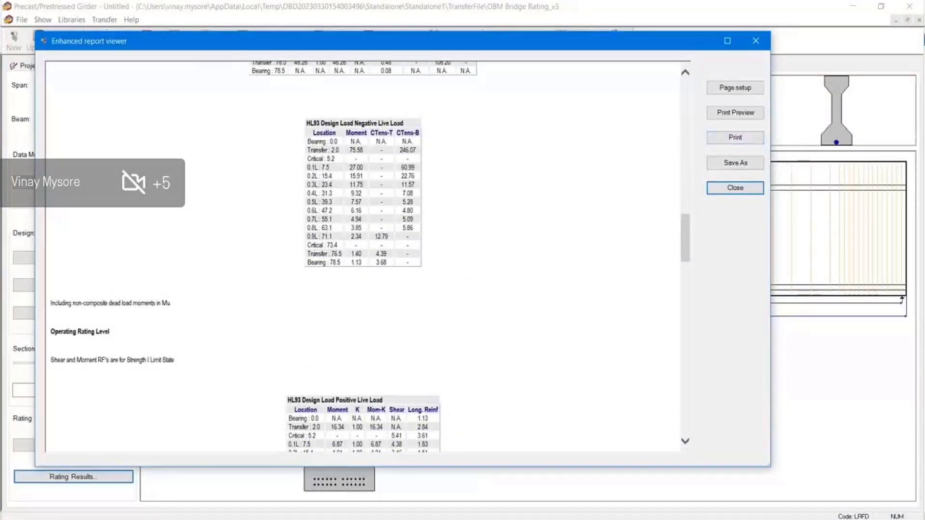
click(730, 137)
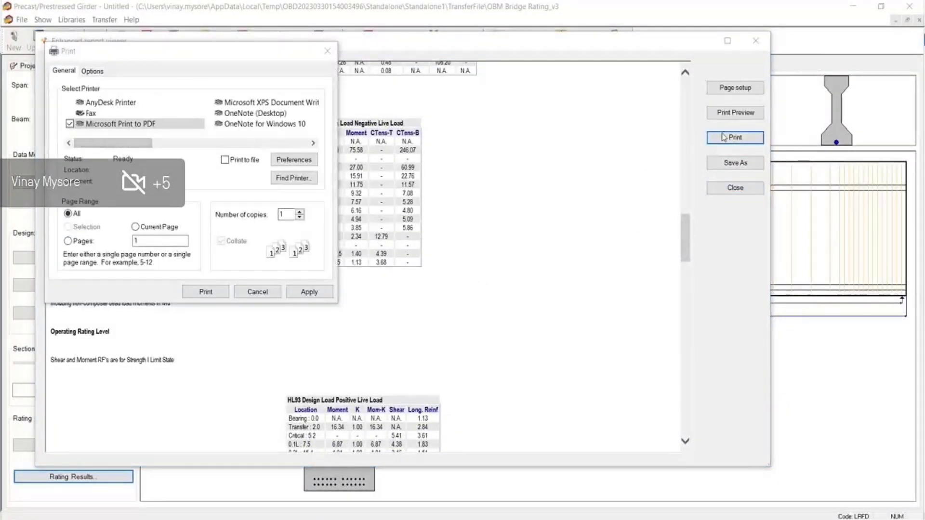
Start printing the rating report to PDF, cancel the save, and close the report viewer
click(204, 291)
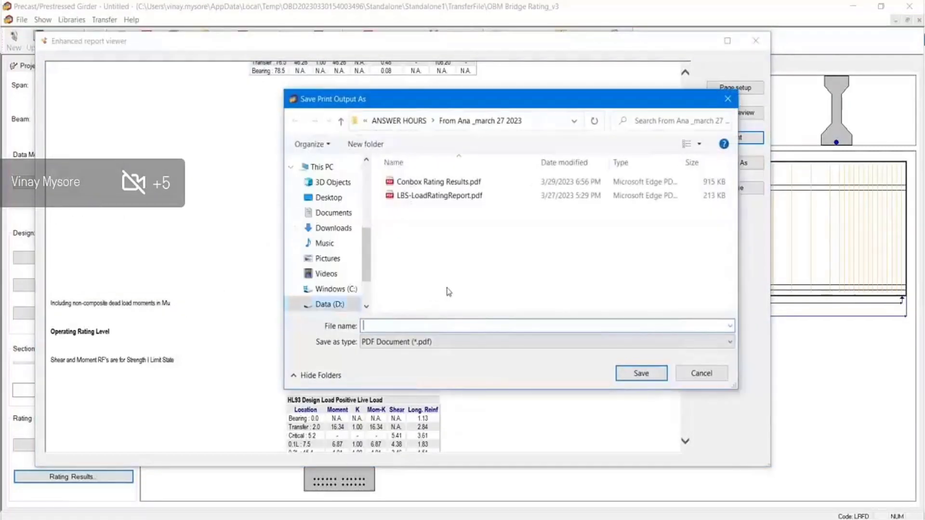
click(471, 343)
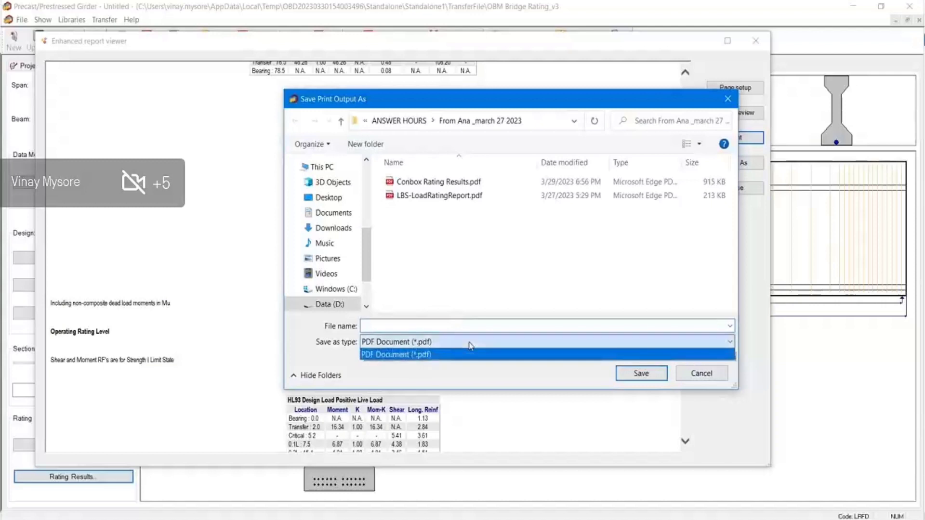
click(470, 346)
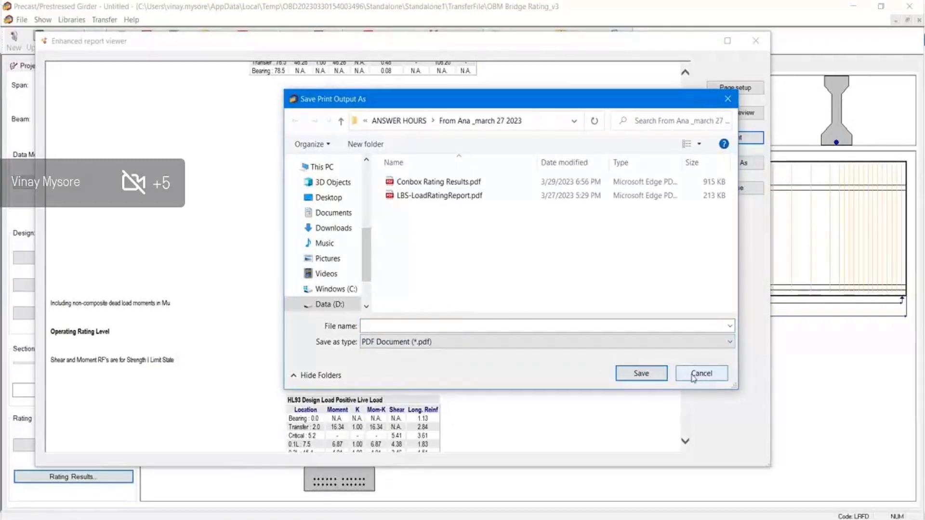
click(693, 378)
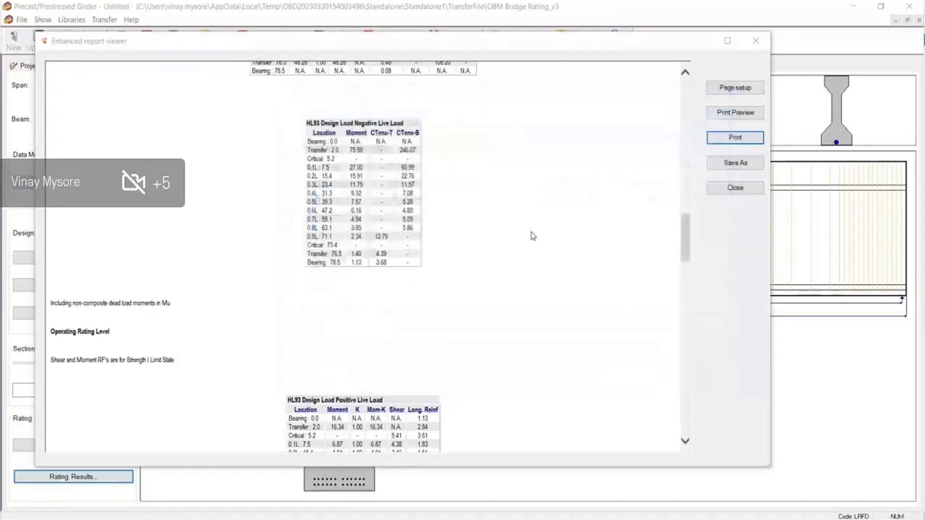
click(726, 189)
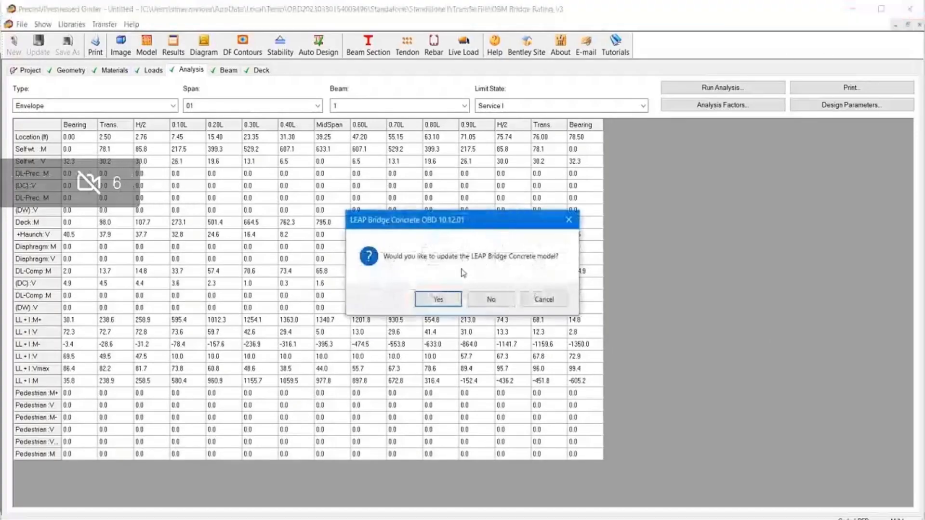
Accept the model update, save it as 'OBM LEAP PSC WORKFLOW', and return to OpenBridge Modeler
click(447, 300)
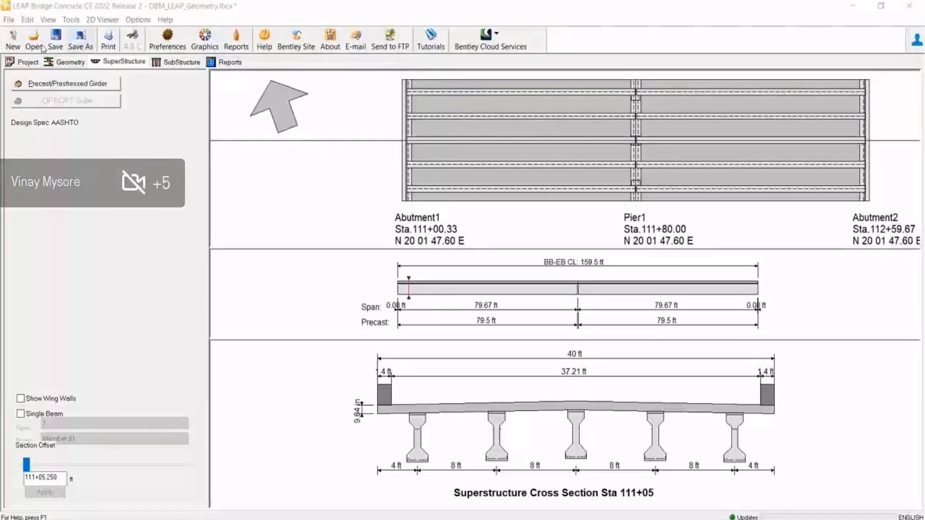
click(55, 41)
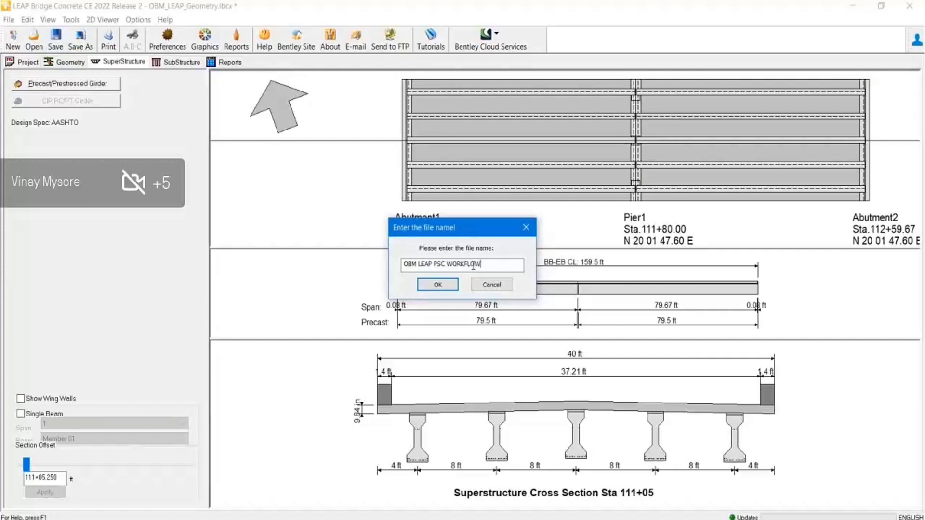
text(OBM LEAP PSC WORKFLOW)
key(Return)
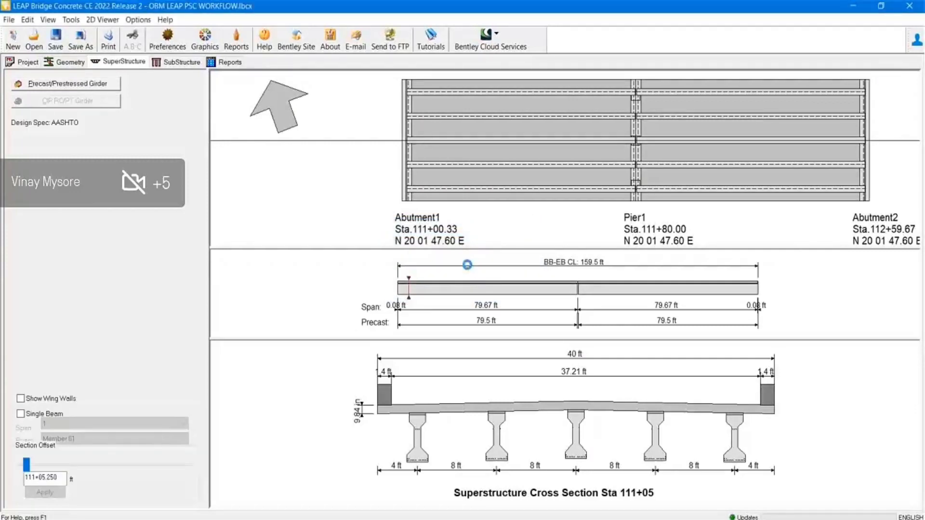
click(909, 6)
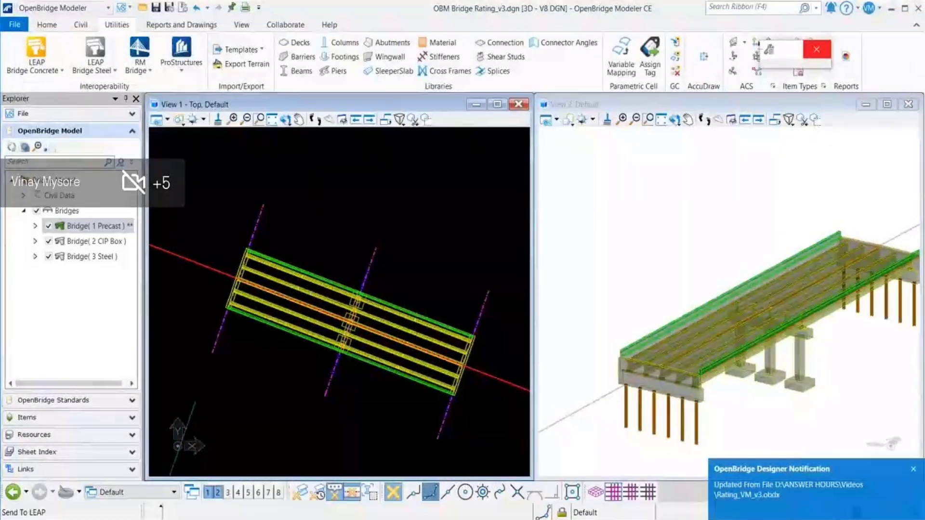